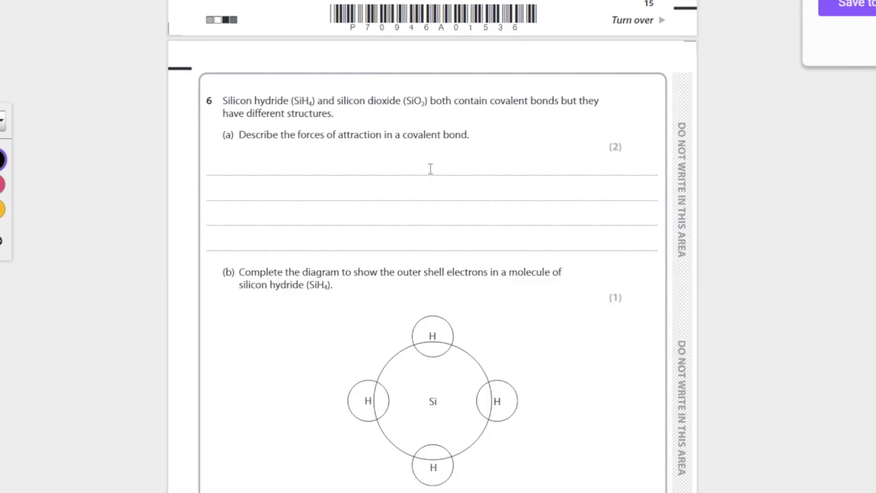
# Answer question 6(a) in a text box spanning the answer lines with "Shared pair of electrons attracted to oppositley charged nuclei."
pyautogui.click(247, 167)
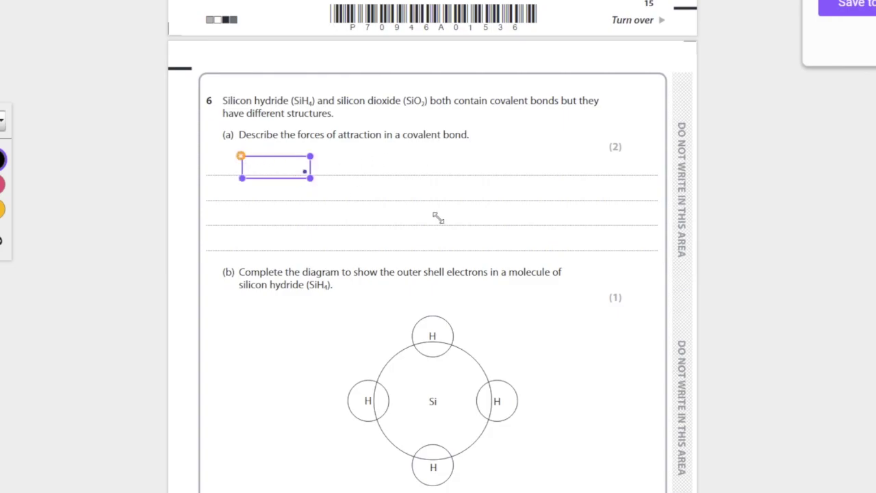
pyautogui.moveTo(438, 218); pyautogui.dragTo(590, 259)
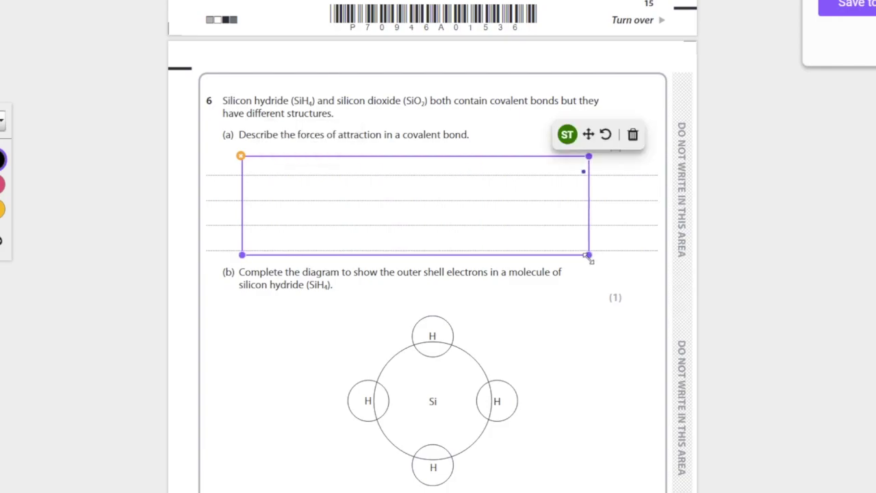
pyautogui.write('S')
pyautogui.press('BackSpace')
pyautogui.write('Shared pair of electrons r')
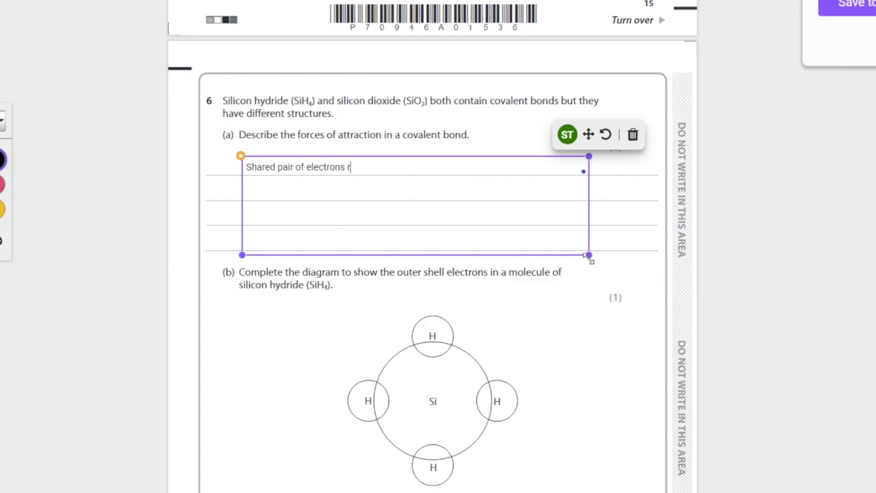
pyautogui.press('BackSpace')
pyautogui.write('attracted to opp')
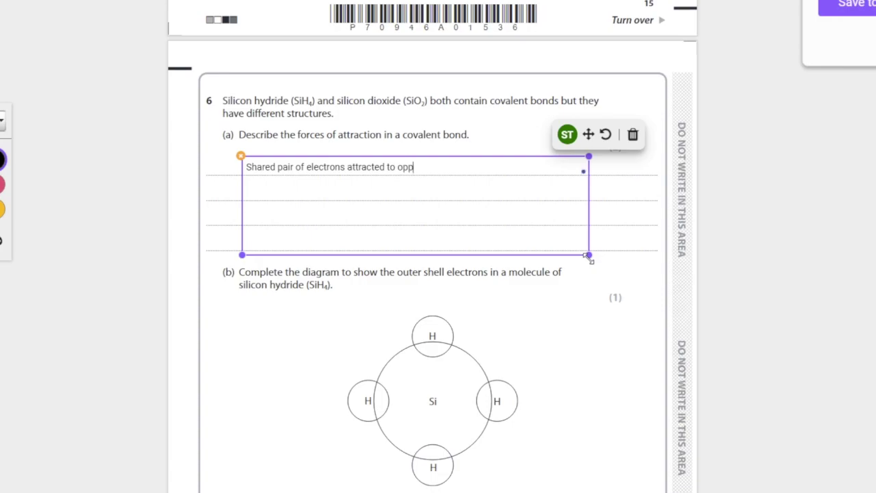
pyautogui.write('ositley charged nu')
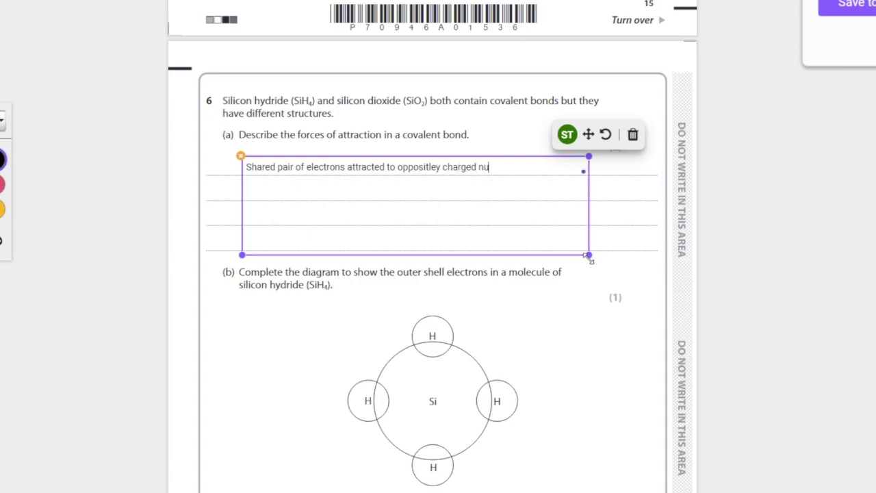
pyautogui.write('clei,')
pyautogui.click(62, 103)
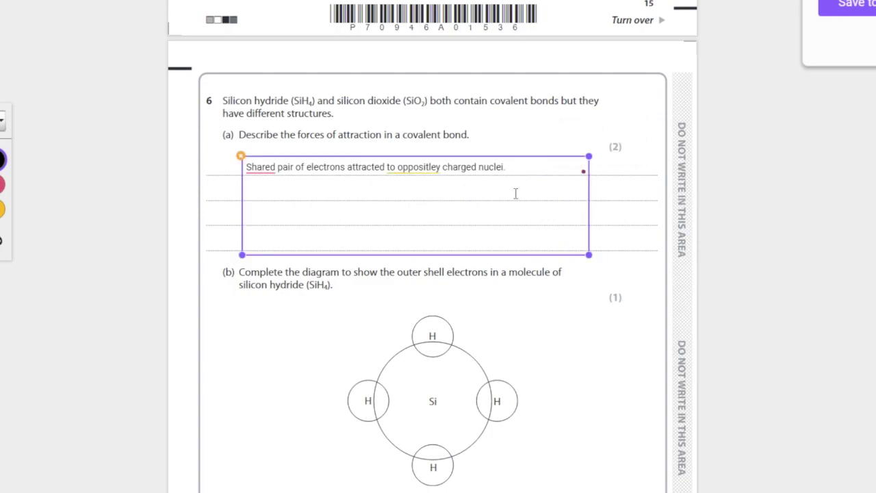
pyautogui.moveTo(423, 177)
pyautogui.click(438, 206)
pyautogui.click(424, 168)
# Draw a dot-and-cross electron pair freehand in each of the four Si–H overlaps of the part (b) diagram
pyautogui.scroll(-2, 417, 290)
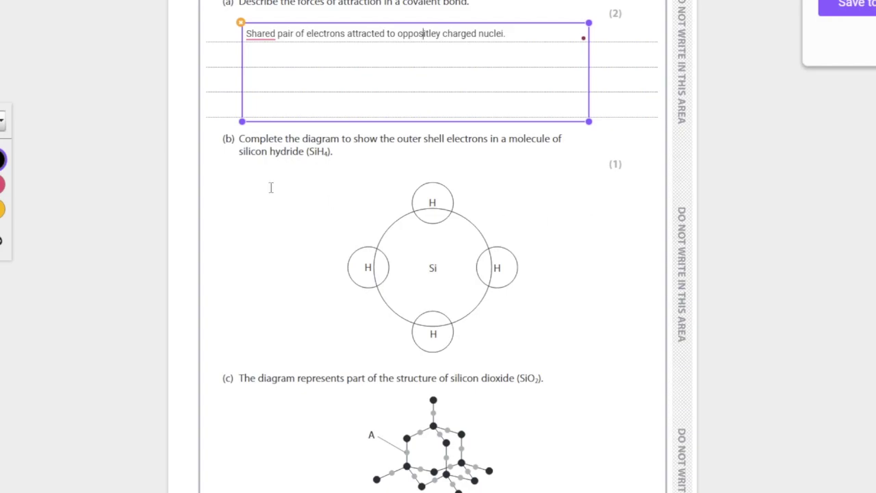
pyautogui.click(1, 239)
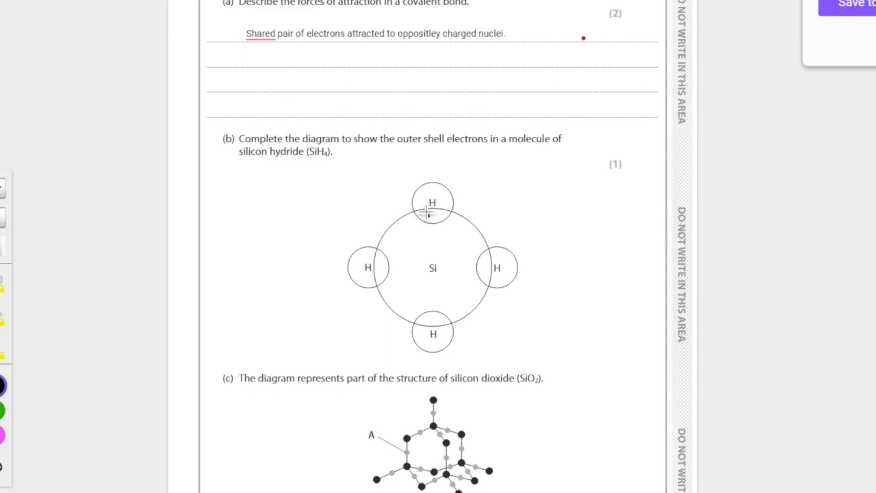
pyautogui.moveTo(425, 212); pyautogui.dragTo(437, 218)
pyautogui.moveTo(486, 258)
pyautogui.mouseDown()
pyautogui.moveTo(487, 279)
pyautogui.moveTo(478, 282)
pyautogui.mouseUp()
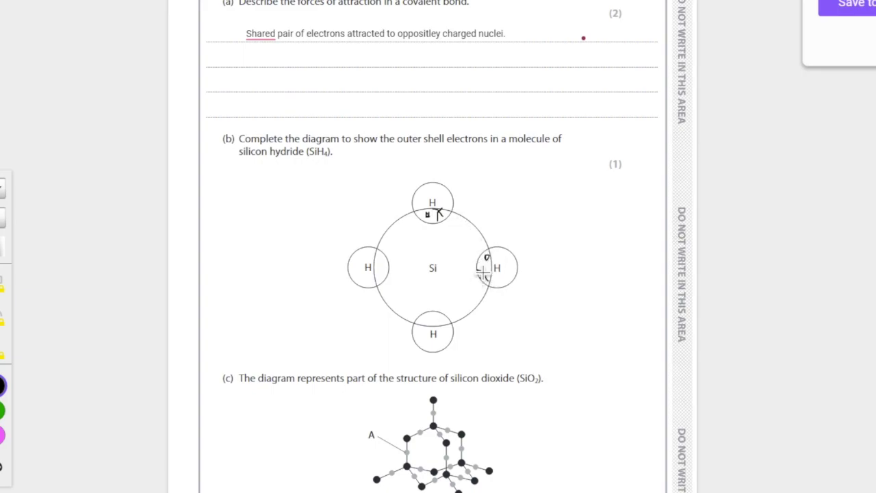
pyautogui.moveTo(430, 319)
pyautogui.mouseDown()
pyautogui.moveTo(444, 315)
pyautogui.moveTo(434, 326)
pyautogui.mouseUp()
pyautogui.moveTo(435, 313); pyautogui.dragTo(445, 326)
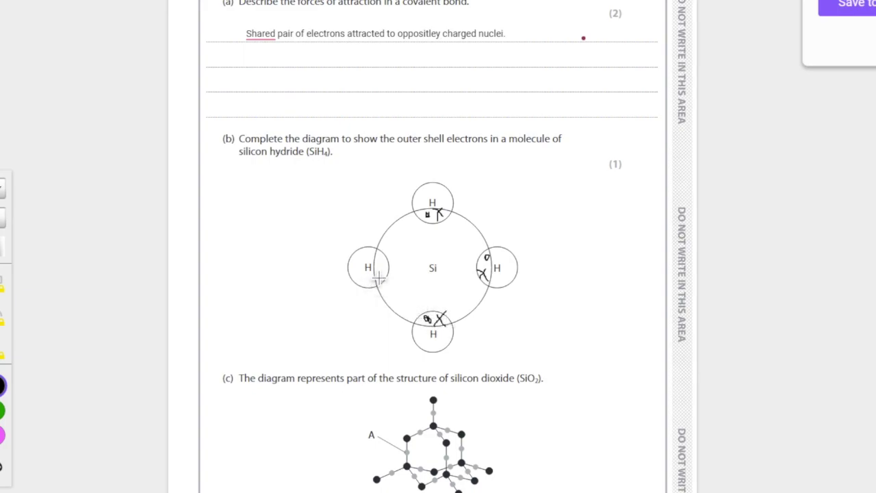
pyautogui.moveTo(376, 259)
pyautogui.mouseDown()
pyautogui.moveTo(389, 275)
pyautogui.moveTo(380, 277)
pyautogui.mouseUp()
# Answer part (c)(i) with "Smaller" in a one-line text box widened across the first answer line
pyautogui.scroll(-6, 481, 273)
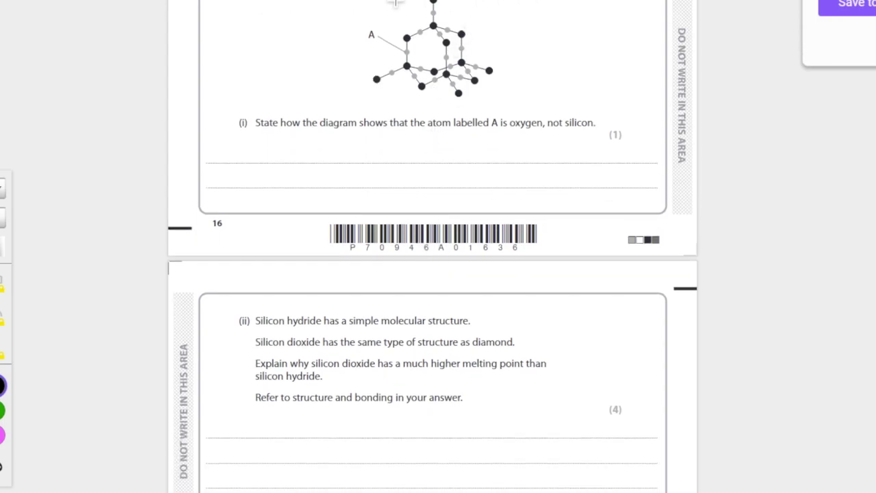
pyautogui.press('t')
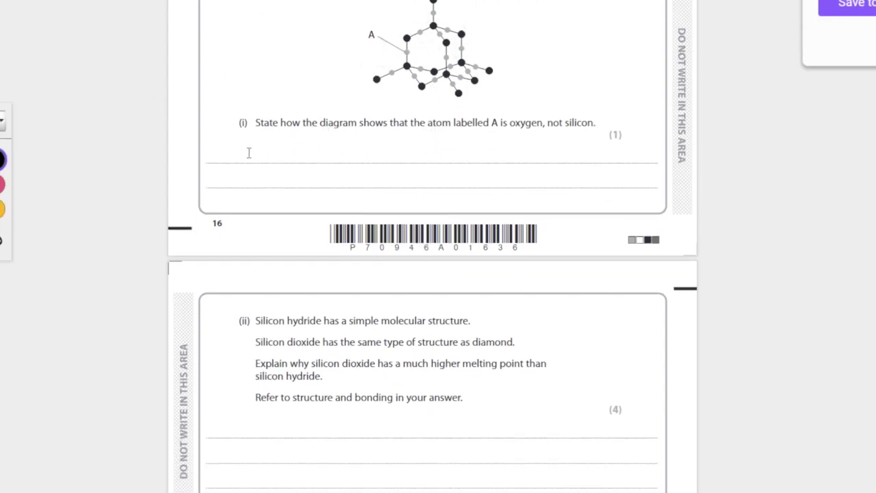
pyautogui.moveTo(241, 144); pyautogui.dragTo(310, 165)
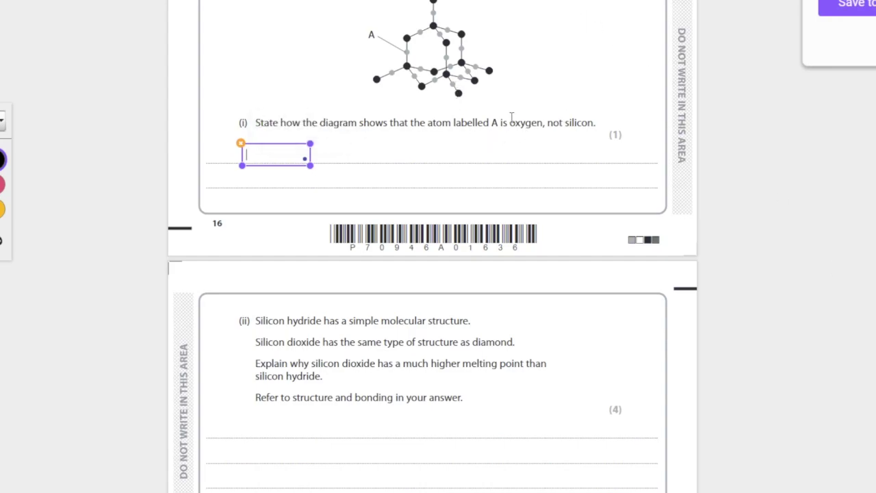
pyautogui.moveTo(310, 165); pyautogui.dragTo(557, 166)
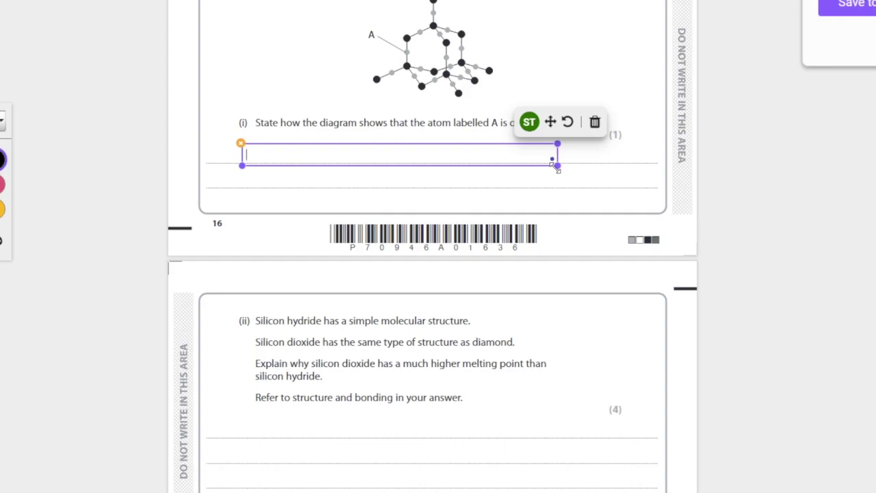
pyautogui.write('Smaller')
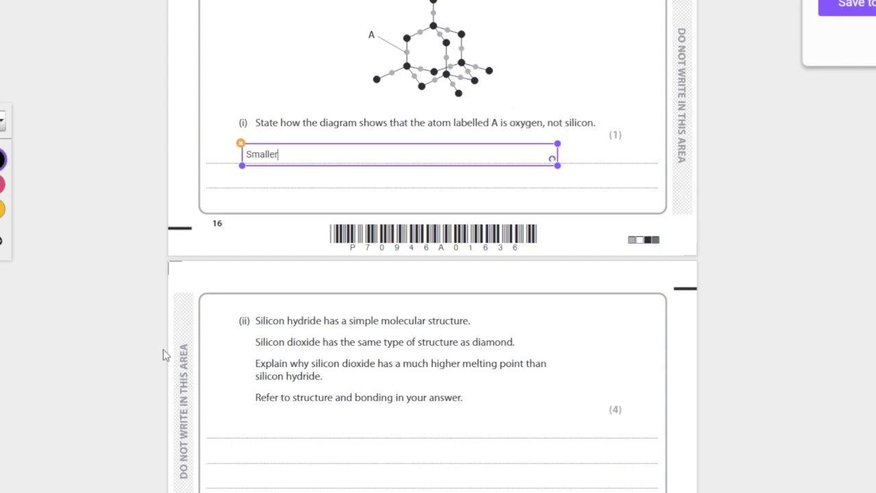
pyautogui.click(299, 275)
# Add a large text box over the part (c)(ii) answer lines and enter "SiO2 has a giant covalent structure"
pyautogui.scroll(-4, 285, 291)
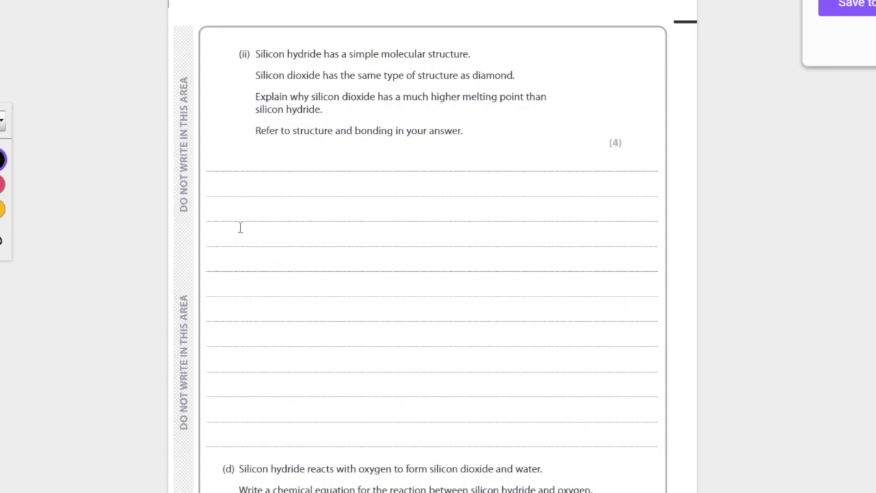
pyautogui.click(240, 197)
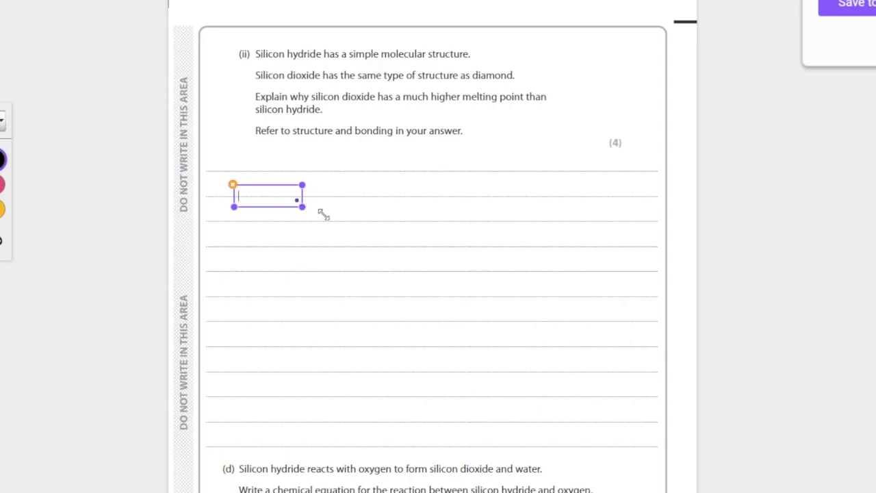
pyautogui.moveTo(302, 206); pyautogui.dragTo(650, 444)
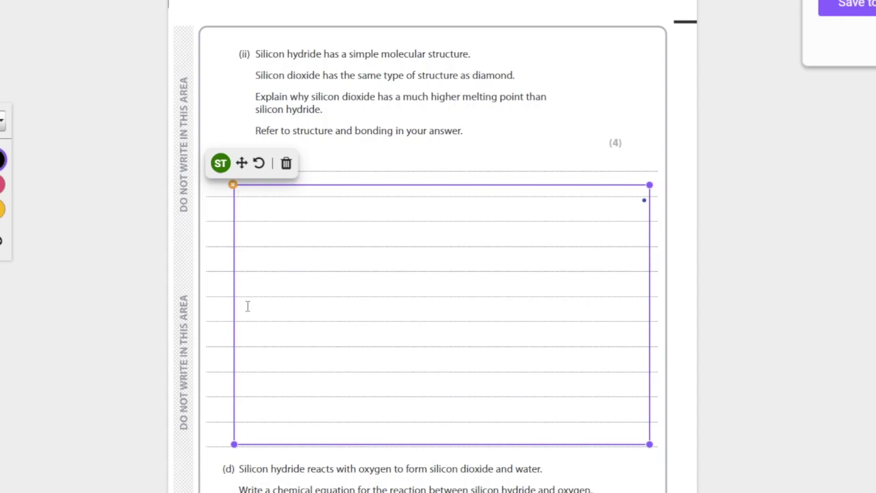
pyautogui.write('Silic')
pyautogui.press('BackSpace')
pyautogui.press('BackSpace')
pyautogui.press('BackSpace')
pyautogui.press('BackSpace')
pyautogui.write('iO2 has a giant coavlenty')
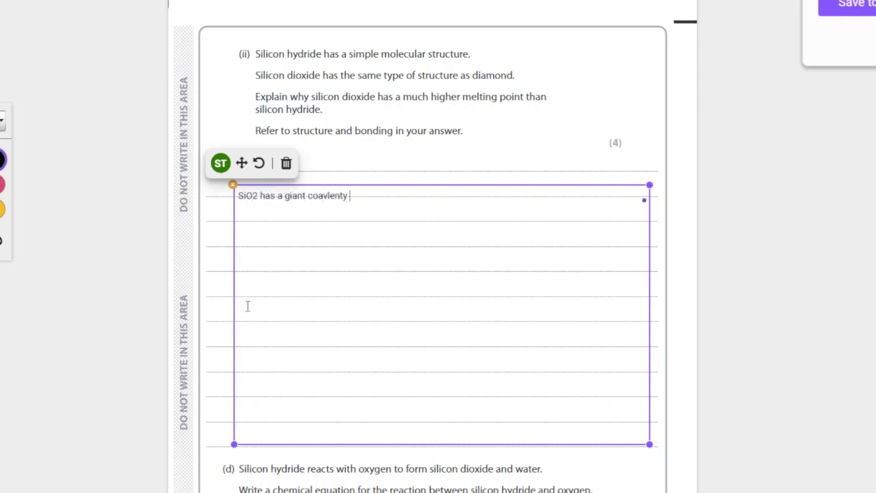
pyautogui.press('BackSpace')
pyautogui.press('BackSpace')
pyautogui.press('BackSpace')
pyautogui.press('BackSpace')
pyautogui.press('BackSpace')
pyautogui.press('BackSpace')
pyautogui.press('BackSpace')
pyautogui.press('BackSpace')
pyautogui.write('valent structure')
# Add the line "Strong covalent bonds need to be broken in melting" to the part (c)(ii) answer
pyautogui.press('Return')
pyautogui.write('Strong cova')
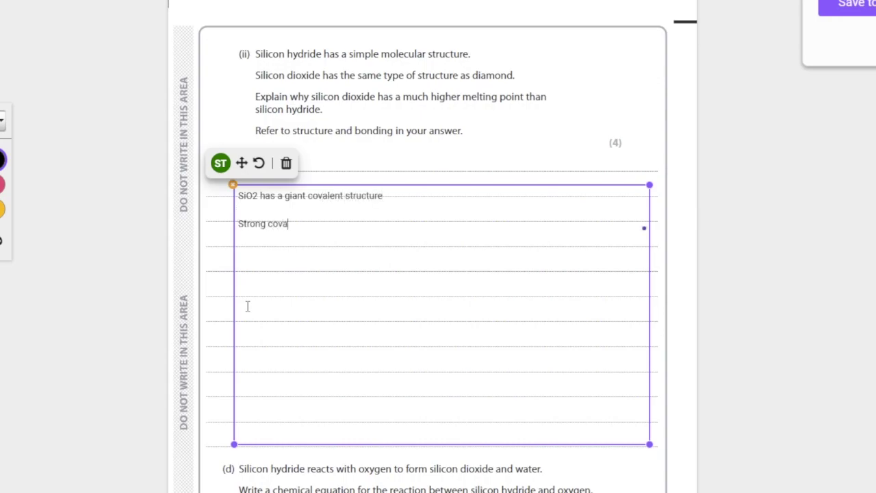
pyautogui.write('lent bonds need ')
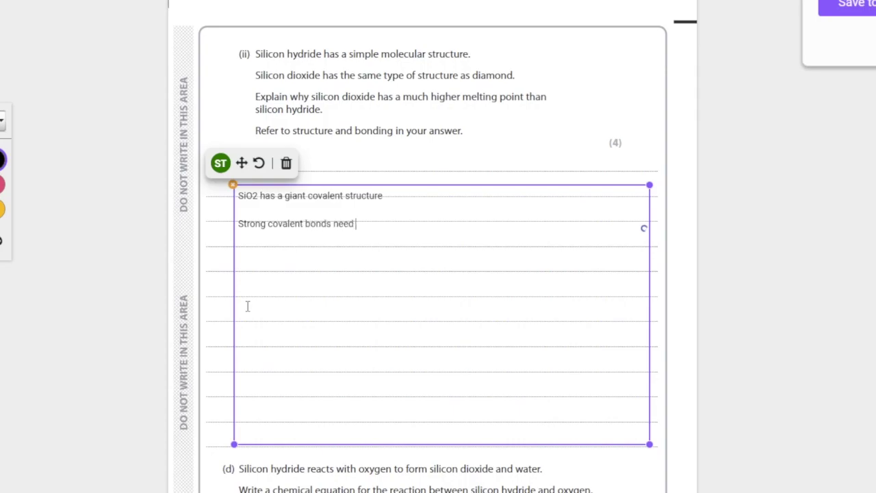
pyautogui.write('to be broken in melting')
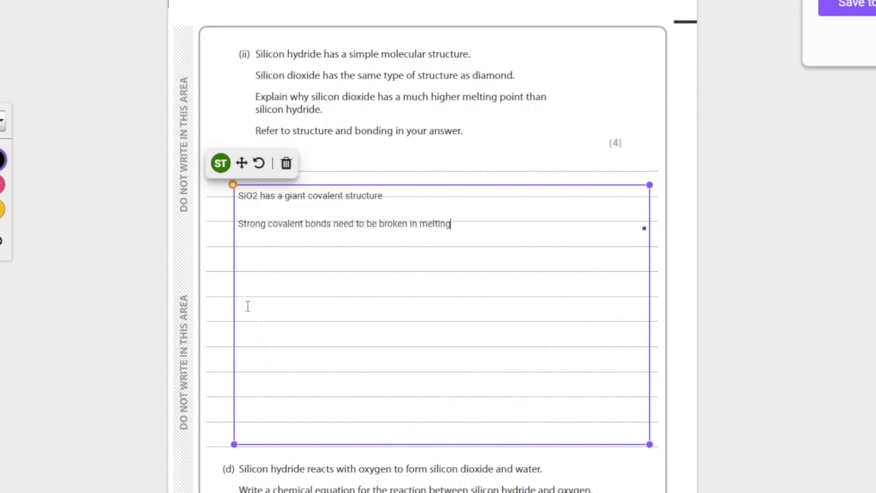
# Add the line "Silicon hydride has a simple molecular structure" to the part (c)(ii) answer
pyautogui.press('Return')
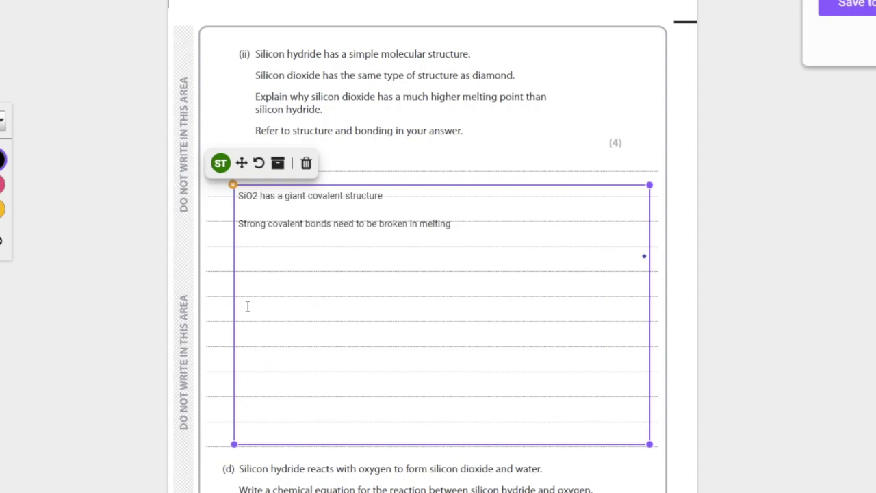
pyautogui.write('Silicon hydride ha')
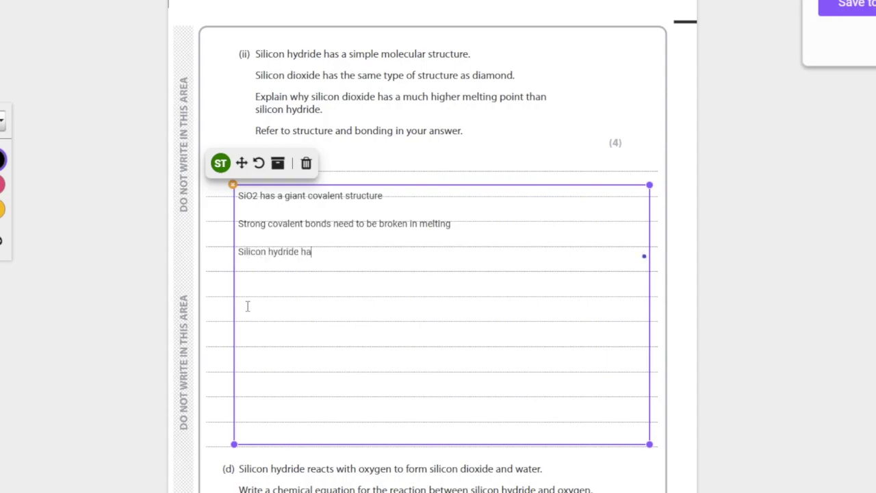
pyautogui.write('s a simple molec')
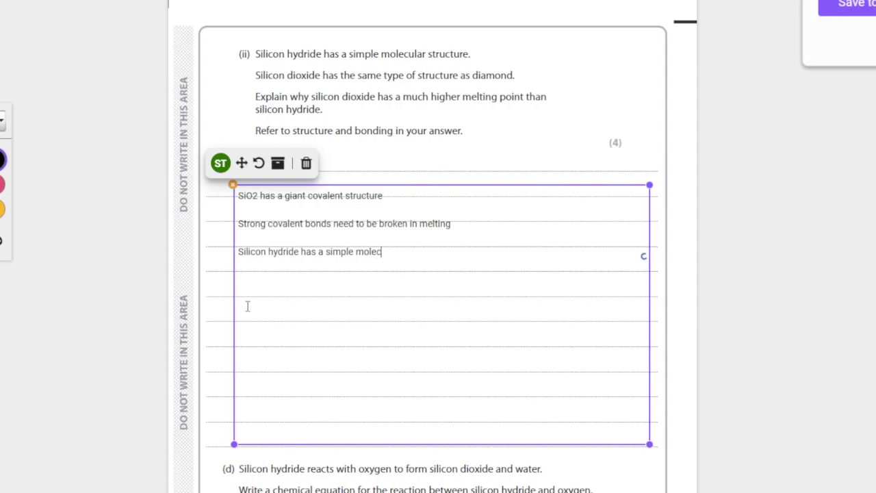
pyautogui.write('ular structure')
# Add the line "Weak intermolecular forces can be easily overcome" to the part (c)(ii) answer
pyautogui.press('Return')
pyautogui.write('We')
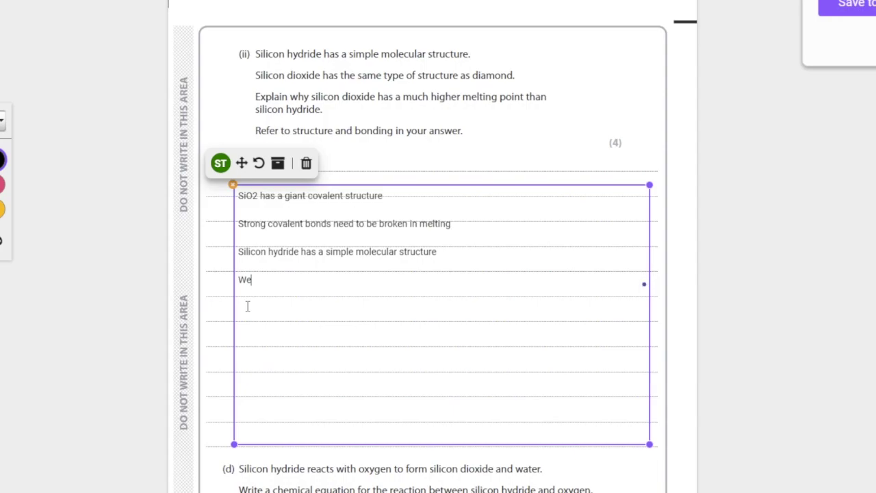
pyautogui.write('ak intermolecular for')
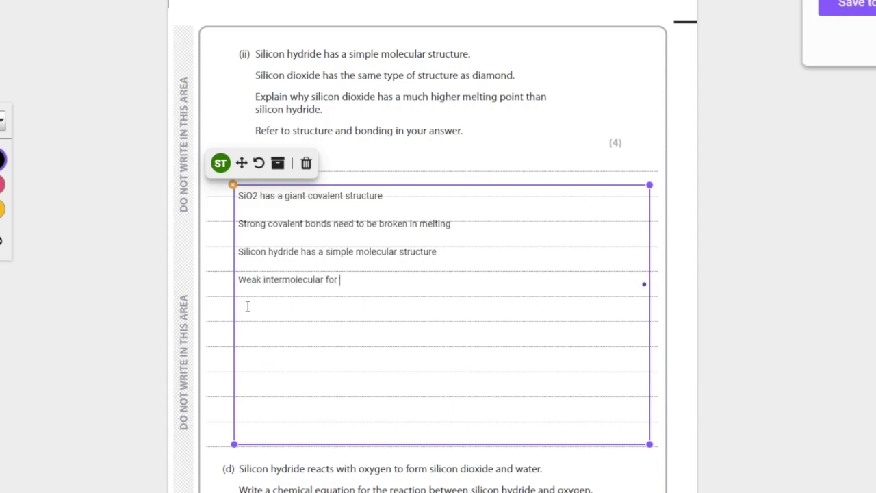
pyautogui.press('BackSpace')
pyautogui.write('ces')
pyautogui.write('can bd')
pyautogui.press('BackSpace')
pyautogui.write('e easily overcome')
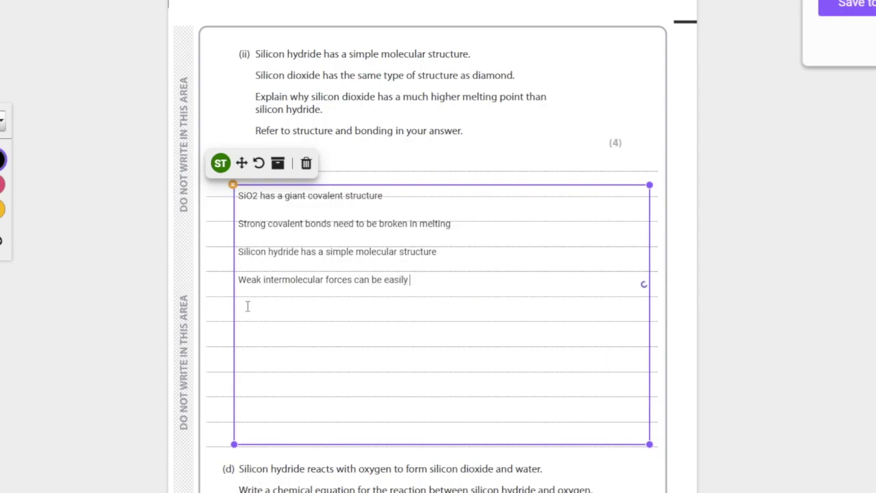
# After a blank line, add "MOre thermal energy is needed to break the covalent bonds in SiO2 than the intermolecular forces in silicon hydride"
pyautogui.press('Return')
pyautogui.write('MOre thermal energy')
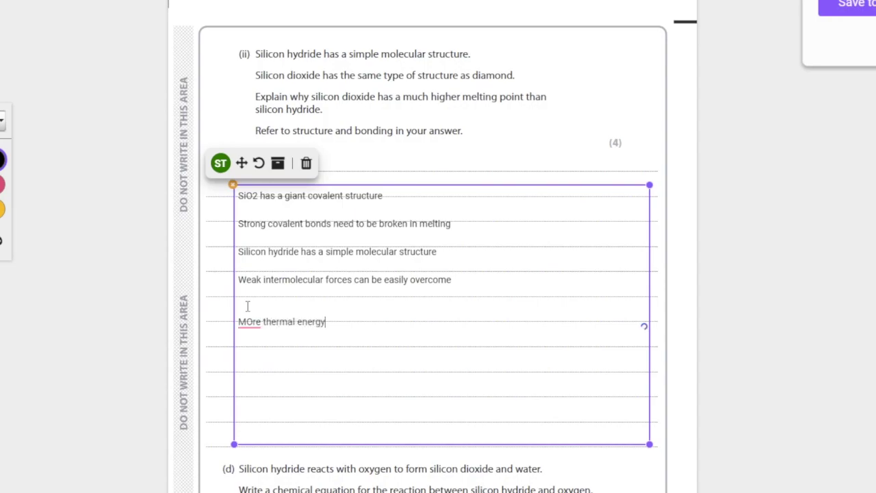
pyautogui.write(' is needed to break')
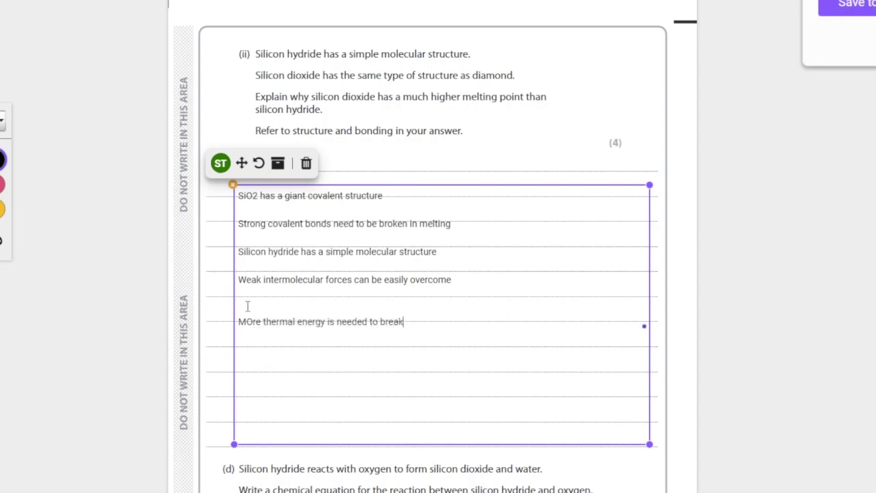
pyautogui.write(' the covalent bonds in Si')
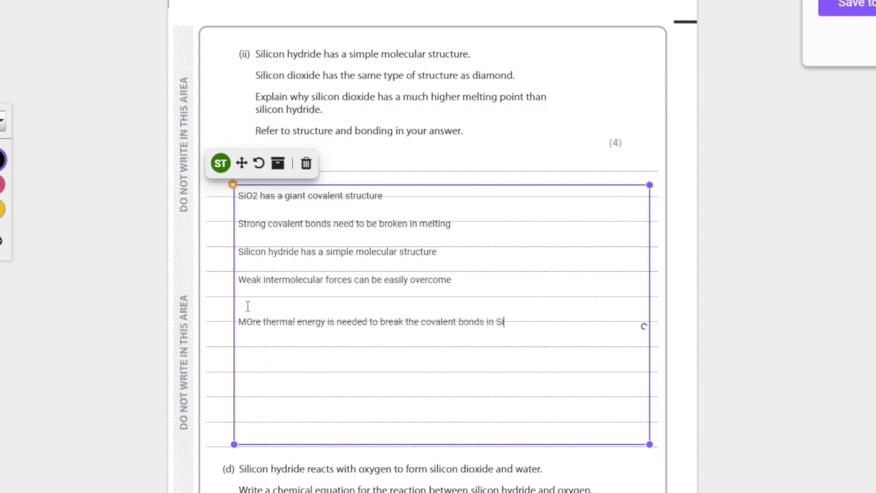
pyautogui.write('O2 than the intermolecular forces In')
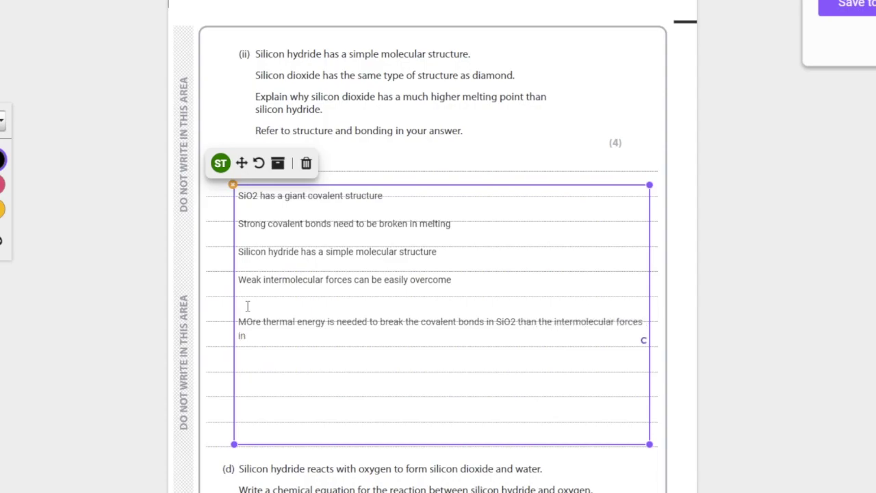
pyautogui.write(' silicon hydride')
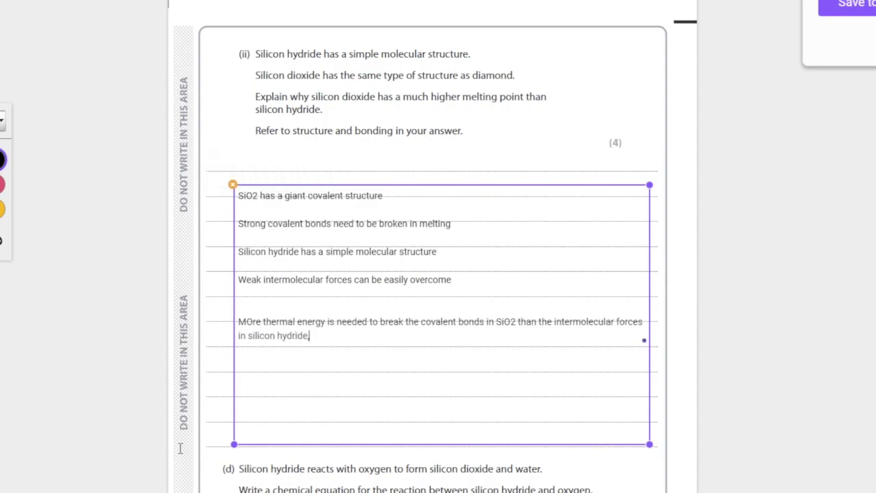
pyautogui.scroll(-3, 234, 454)
pyautogui.scroll(-4, 233, 459)
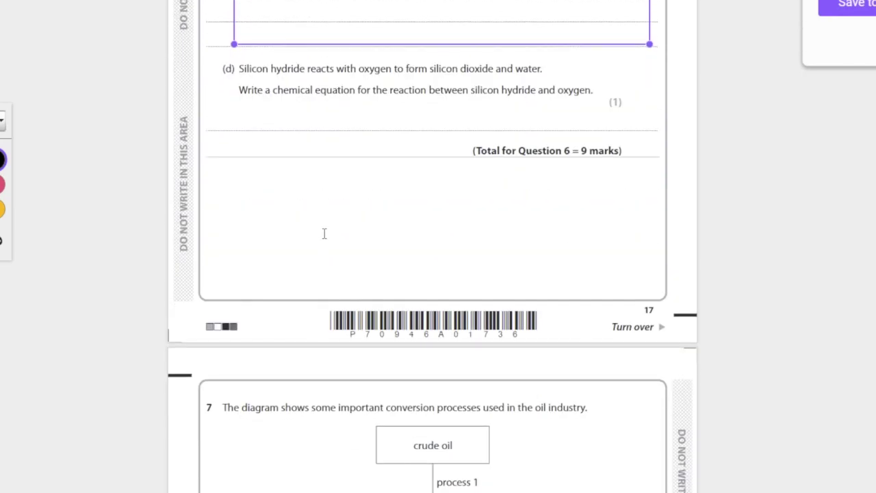
pyautogui.click(319, 234)
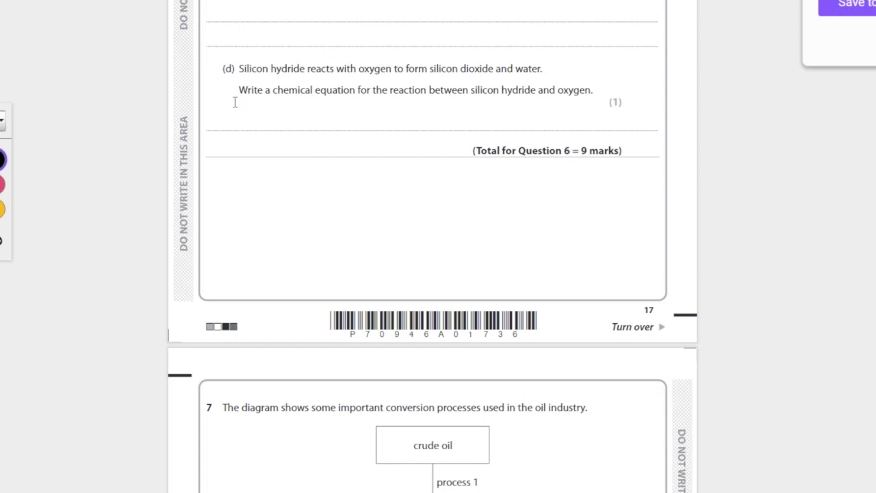
# Add a text box on the part (d) answer line containing the equation "SiH4 + O2 --> SiO2 + H20"
pyautogui.moveTo(217, 104)
pyautogui.mouseDown()
pyautogui.moveTo(289, 126)
pyautogui.moveTo(506, 122)
pyautogui.moveTo(547, 102)
pyautogui.moveTo(580, 108)
pyautogui.moveTo(585, 120)
pyautogui.mouseUp()
pyautogui.click(516, 123)
pyautogui.write('S')
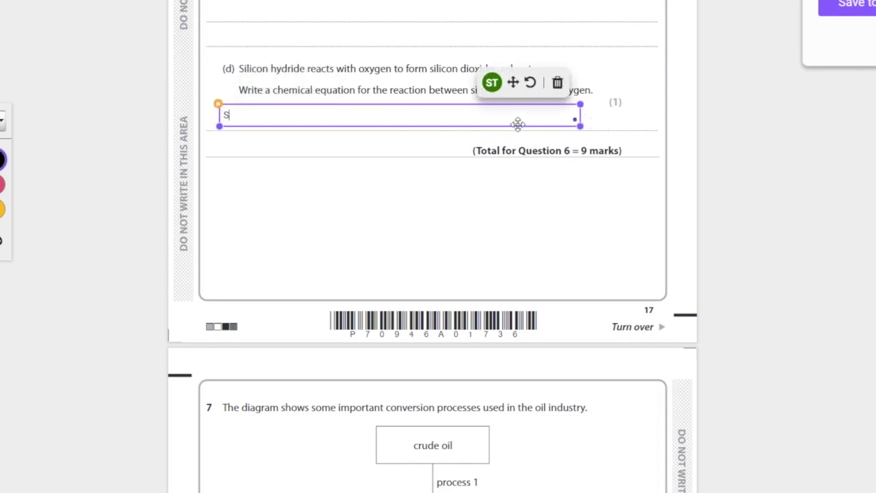
pyautogui.scroll(7, 496, 145)
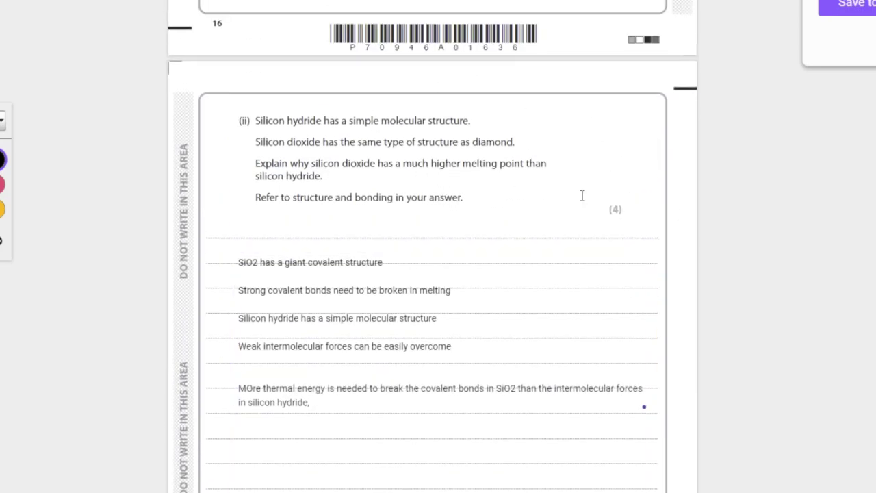
pyautogui.scroll(-3, 581, 196)
pyautogui.moveTo(492, 398)
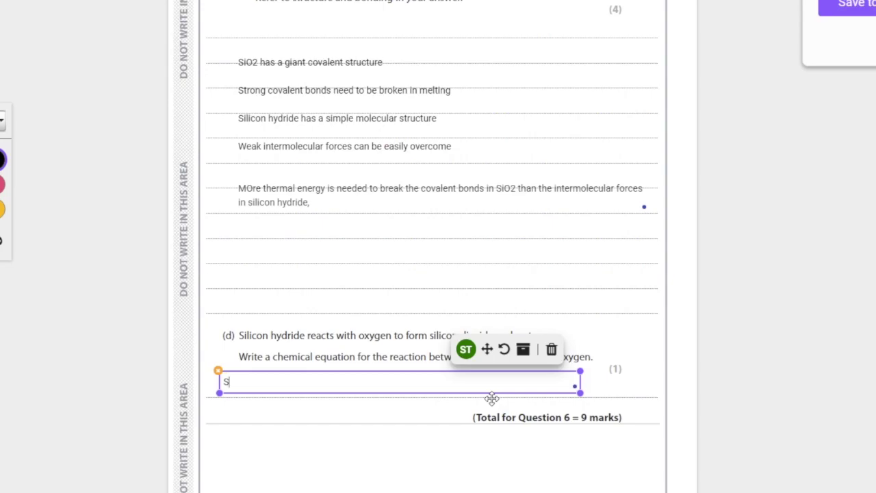
pyautogui.write('H4')
pyautogui.write('+ O2 --> SiO2')
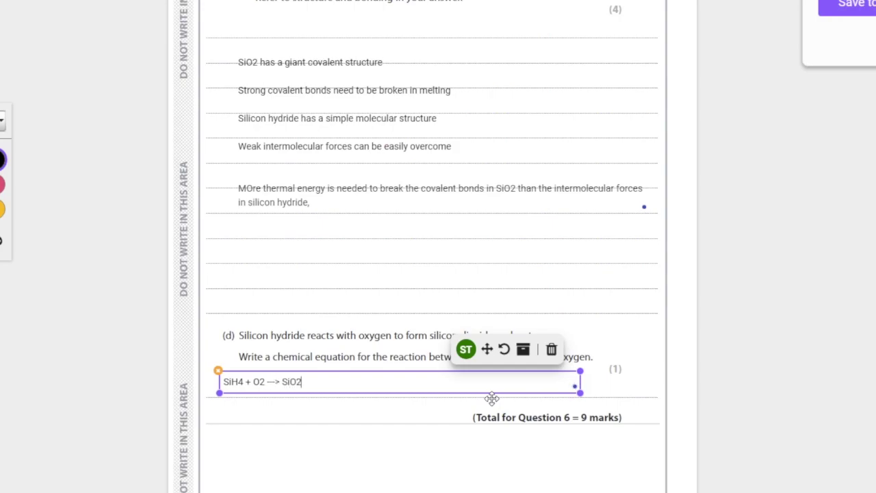
pyautogui.write(' + H20')
pyautogui.click(477, 414)
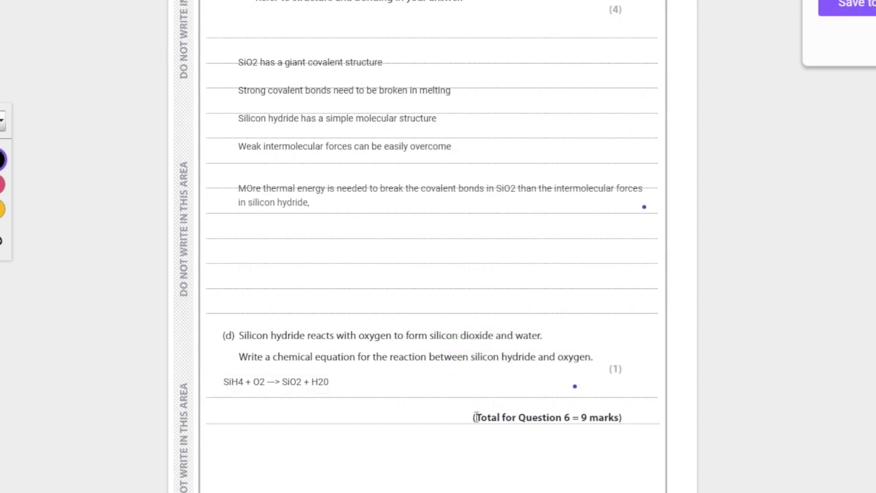
# Balance the part (d) equation by inserting the coefficient 2 before O2 and before H20
pyautogui.click(284, 385)
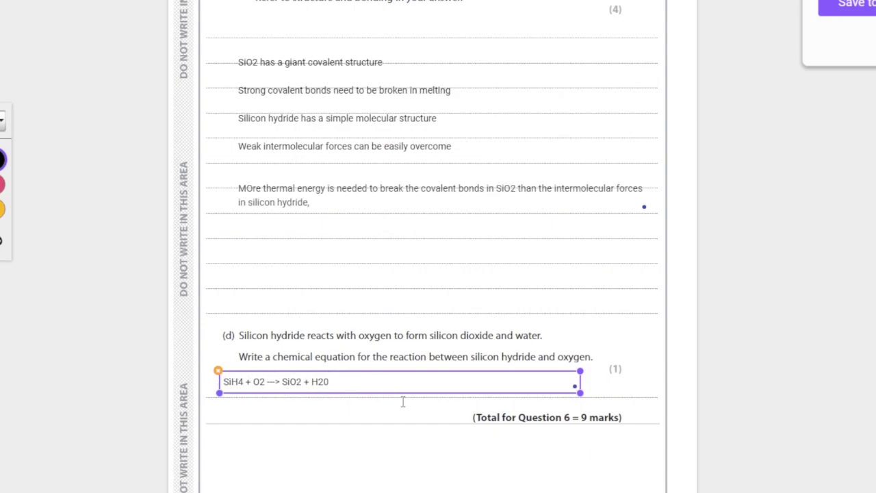
pyautogui.click(253, 381)
pyautogui.write('2')
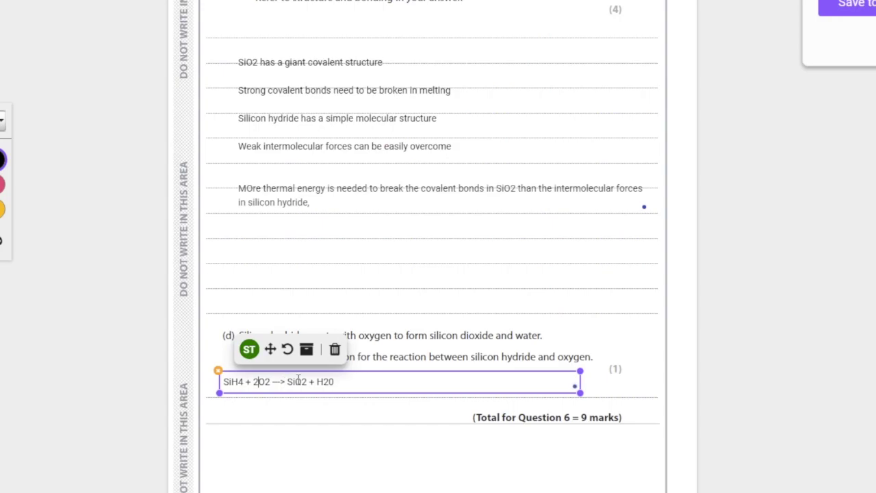
pyautogui.click(317, 381)
pyautogui.write('2')
pyautogui.click(476, 420)
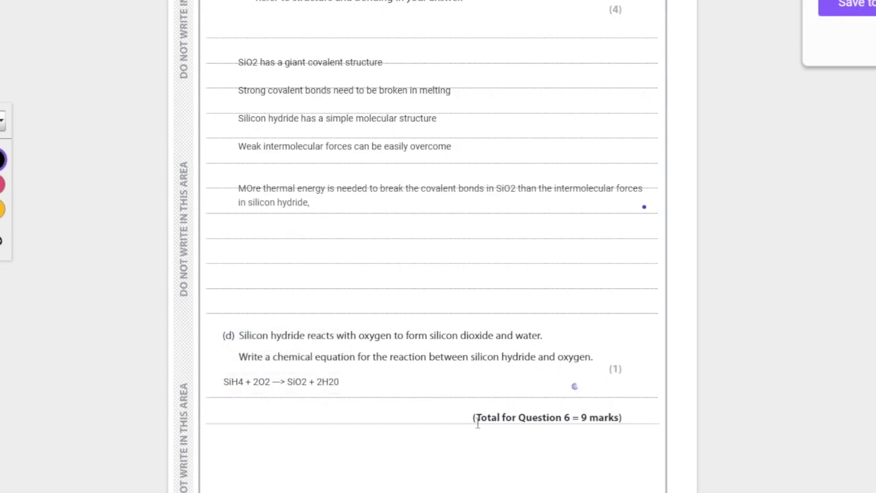